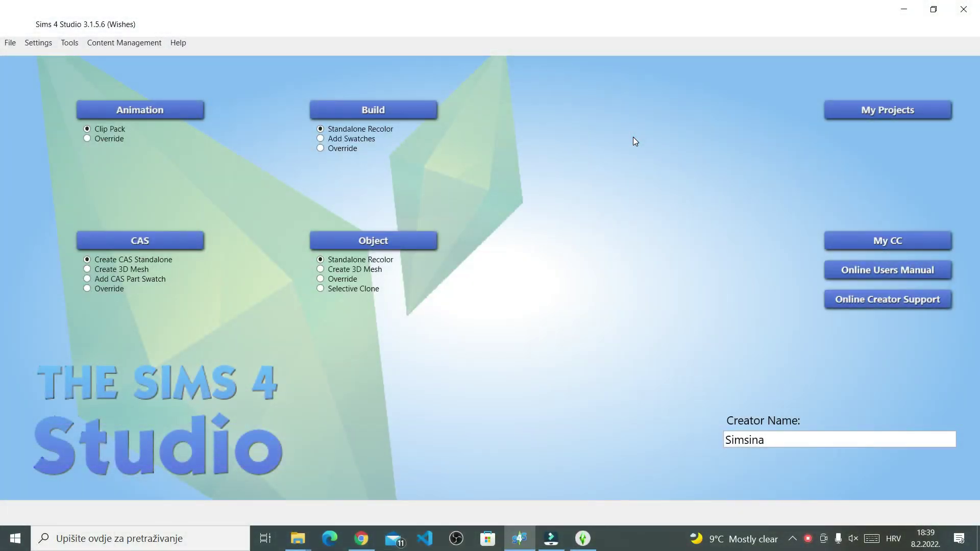
# Start an object project with Create 3D Mesh and search the catalog for "Tabul"
pyautogui.click(373, 271)
pyautogui.click(649, 197)
pyautogui.click(334, 70)
pyautogui.write('Tabula Rasa End Table')
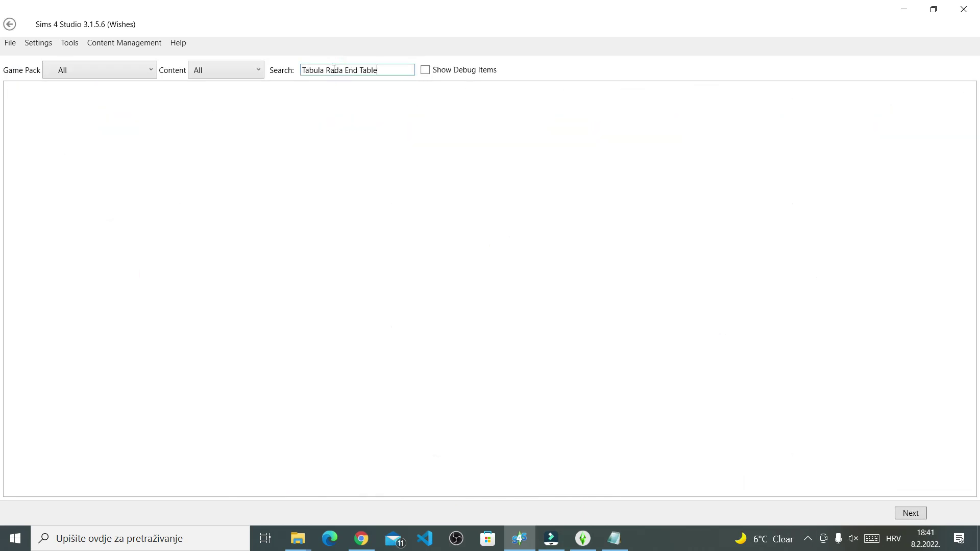
pyautogui.click(306, 69)
pyautogui.click(334, 72)
pyautogui.moveTo(378, 70); pyautogui.dragTo(319, 70)
pyautogui.press('BackSpace')
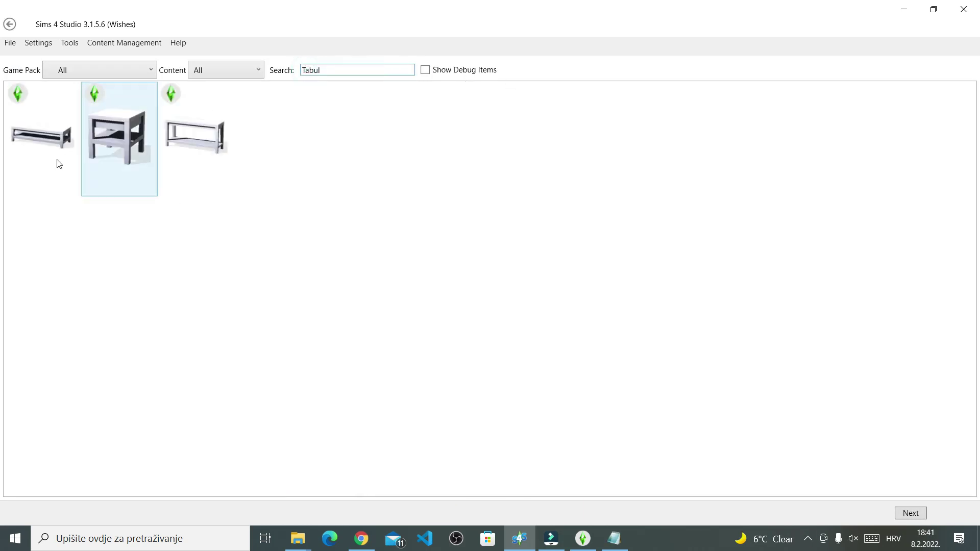
# Choose the long, tall two-tier table as the base and save its package as Gigh in the Basic Furniture Tutorial folder
pyautogui.click(122, 142)
pyautogui.click(232, 148)
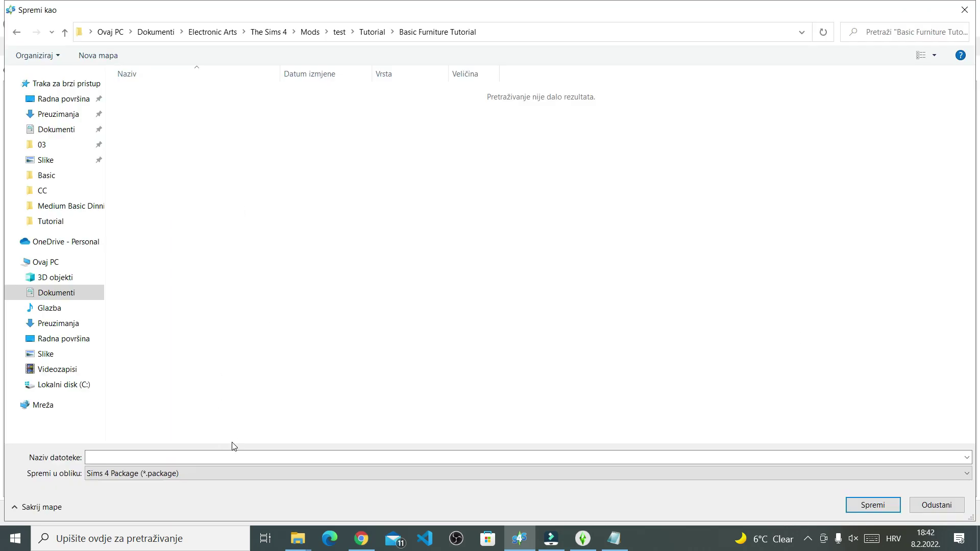
pyautogui.click(270, 458)
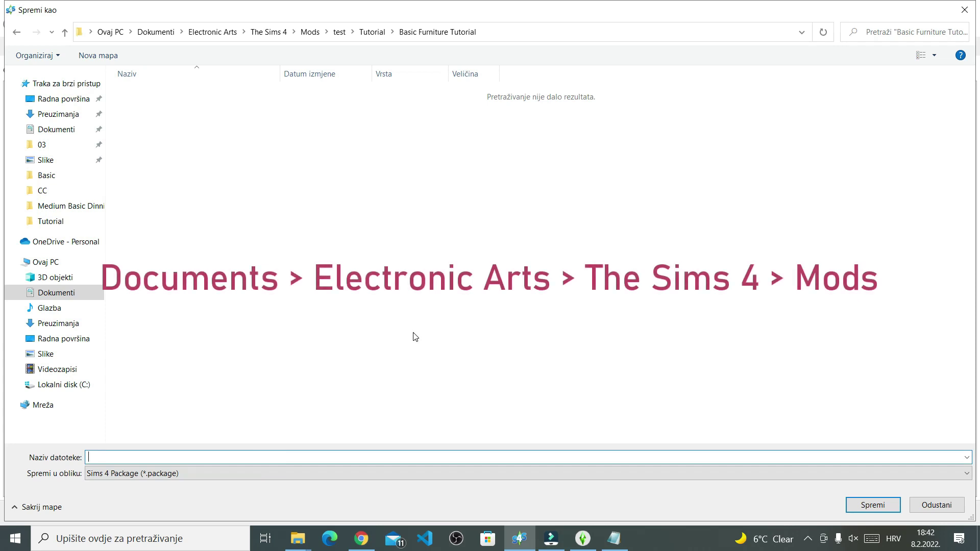
pyautogui.write('Gigh')
pyautogui.press('Return')
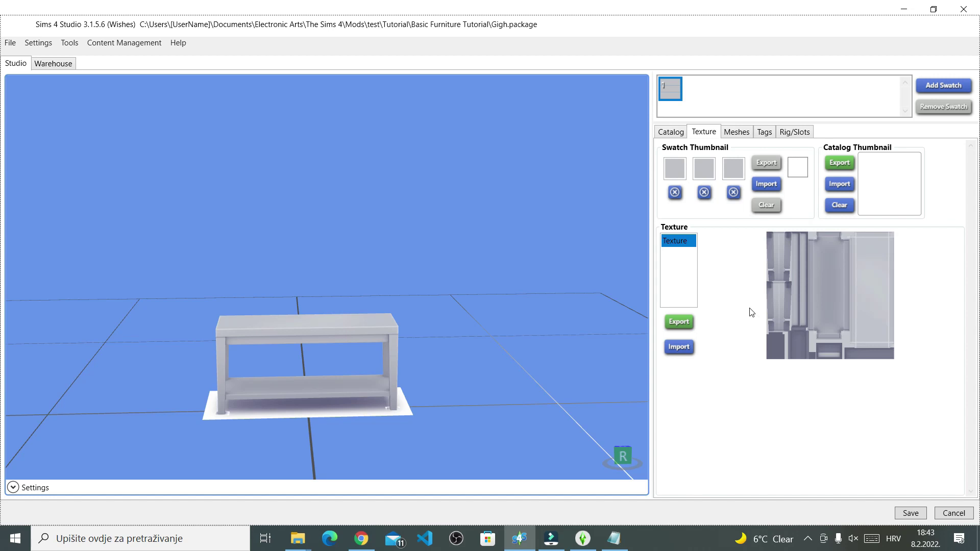
# Show the table's mesh settings and examine the available levels of detail
pyautogui.click(739, 133)
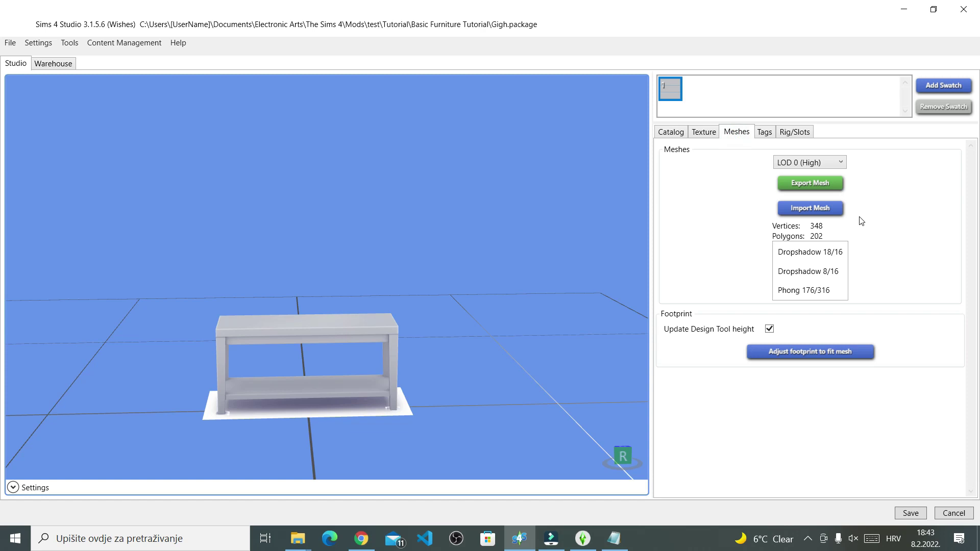
pyautogui.click(835, 163)
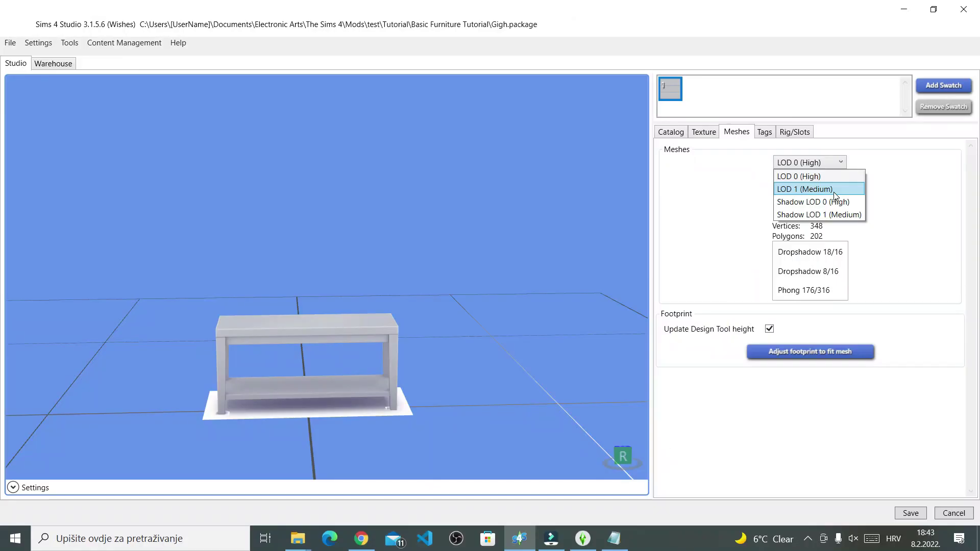
pyautogui.click(641, 240)
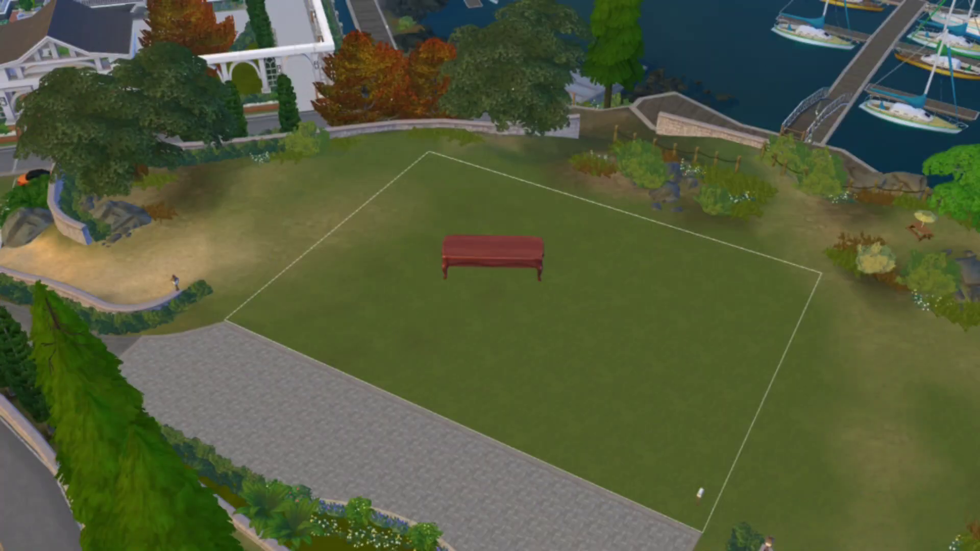
pyautogui.scroll(5, 493, 258)
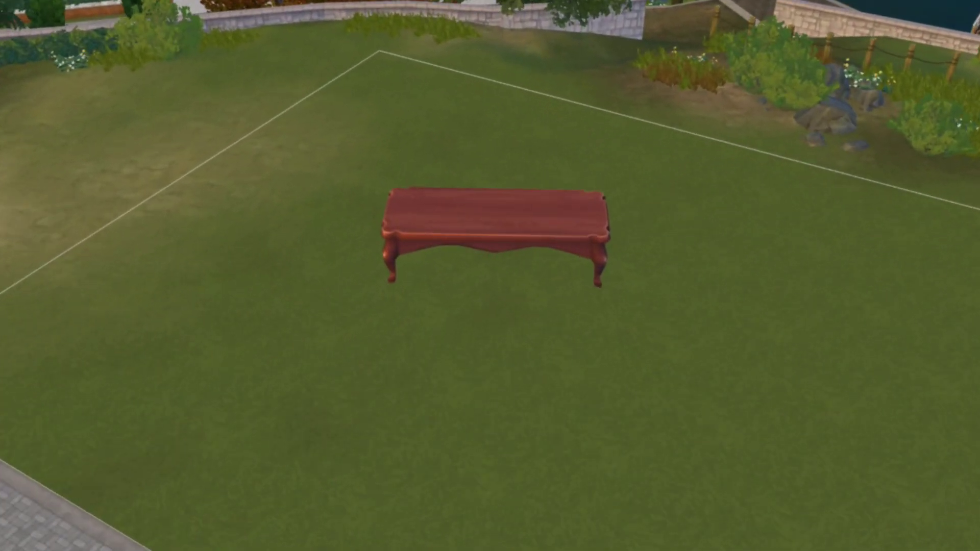
pyautogui.scroll(3, 492, 224)
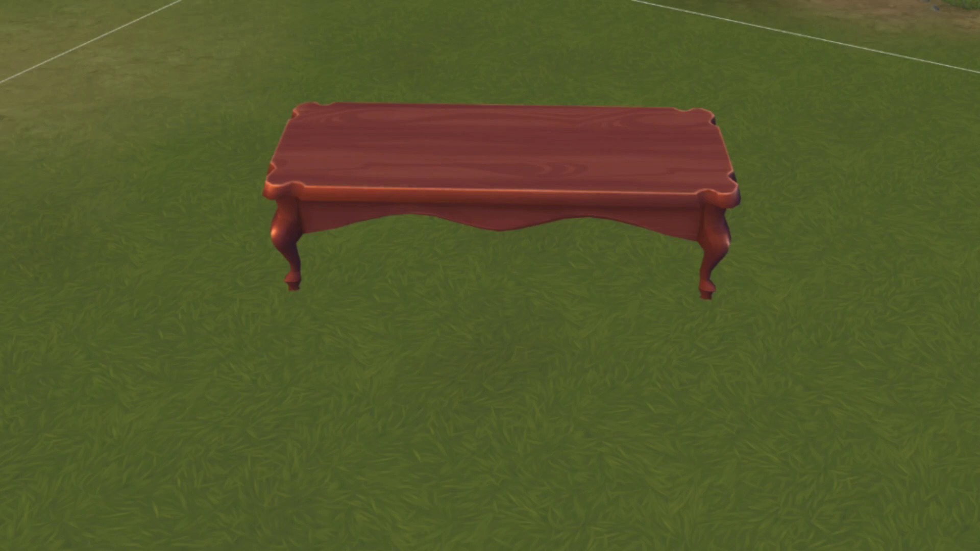
pyautogui.scroll(-8, 490, 245)
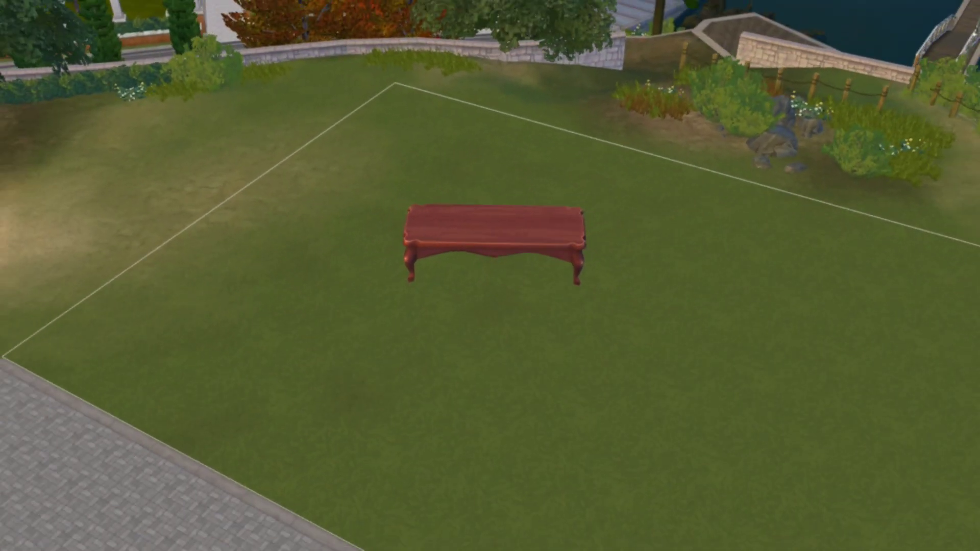
pyautogui.scroll(-3, 493, 250)
pyautogui.scroll(3, 493, 258)
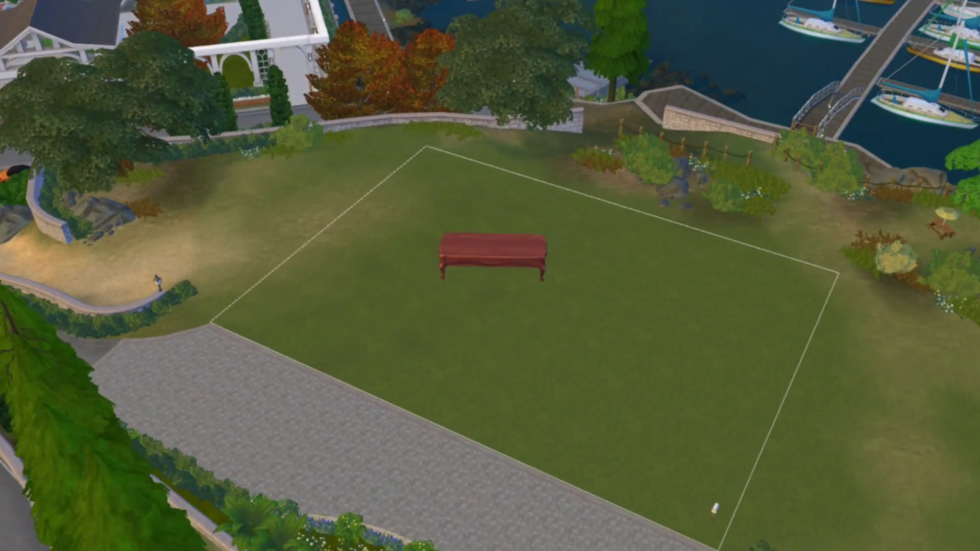
pyautogui.scroll(-3, 493, 258)
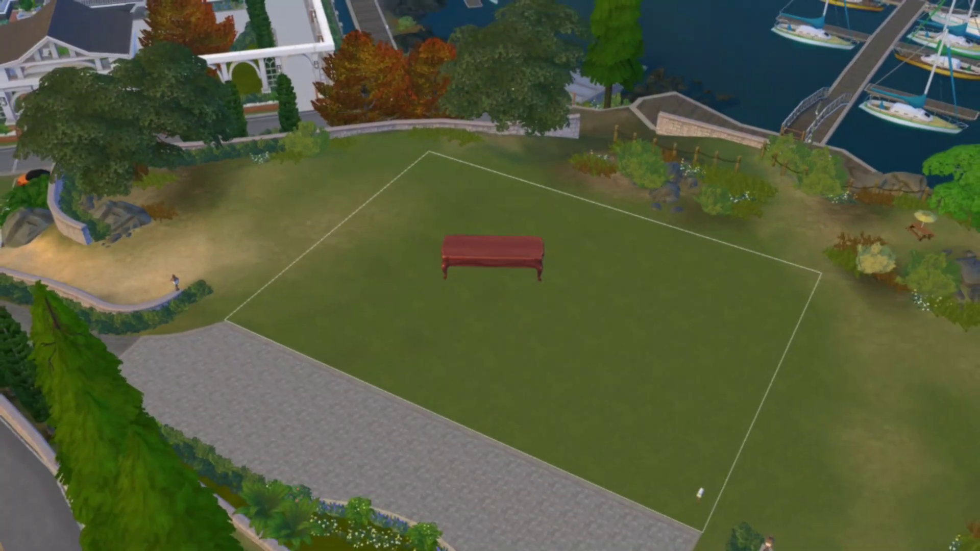
pyautogui.scroll(2, 493, 257)
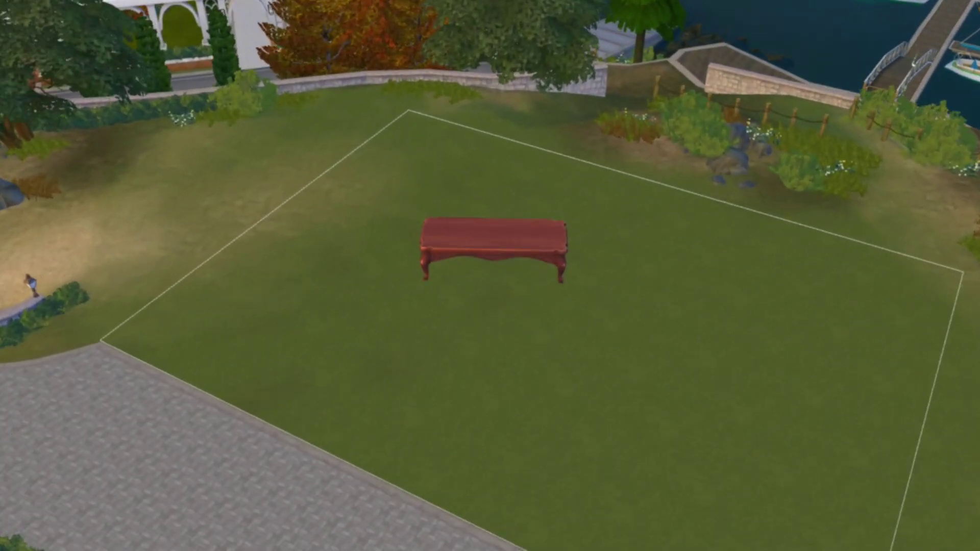
pyautogui.scroll(-2, 493, 258)
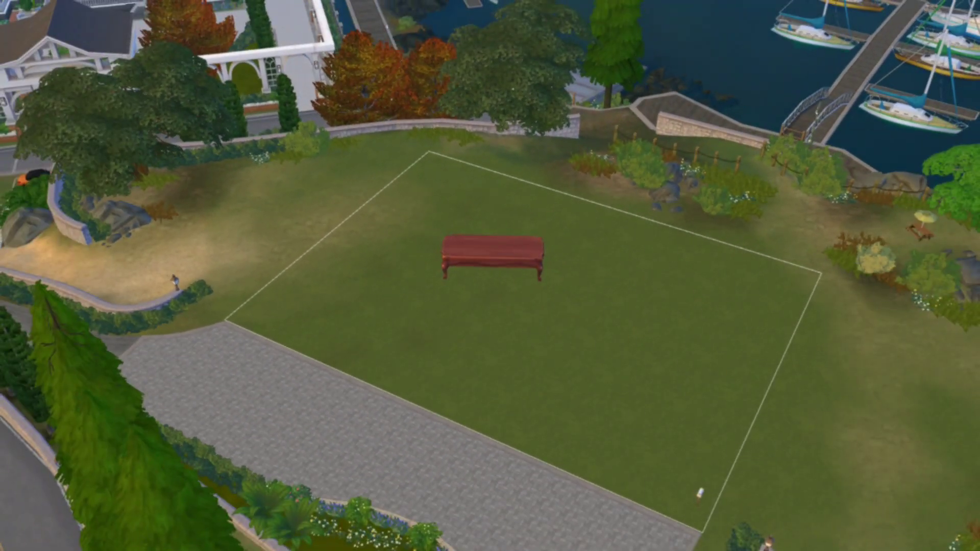
pyautogui.scroll(5, 493, 258)
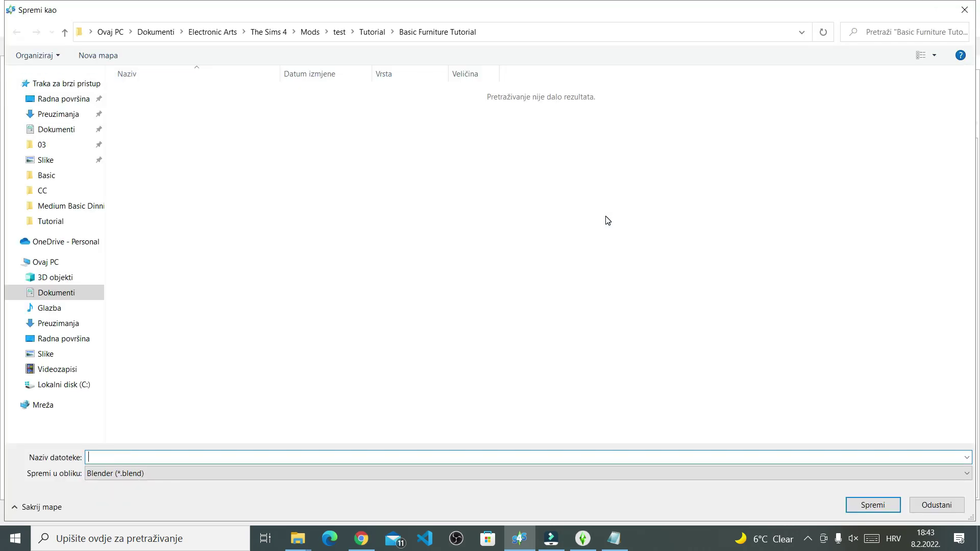
# Export the table's mesh as a Blender file named Basic High End Table in the Basic Furniture Tutorial folder
pyautogui.press('Down')
pyautogui.press('BackSpace')
pyautogui.press('BackSpace')
pyautogui.press('BackSpace')
pyautogui.press('BackSpace')
pyautogui.press('BackSpace')
pyautogui.press('BackSpace')
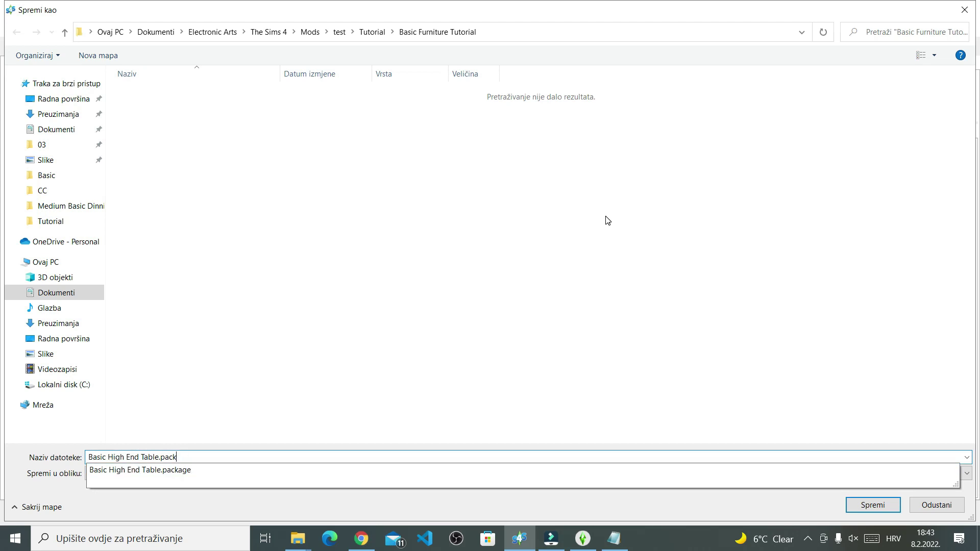
pyautogui.press('BackSpace')
pyautogui.press('BackSpace')
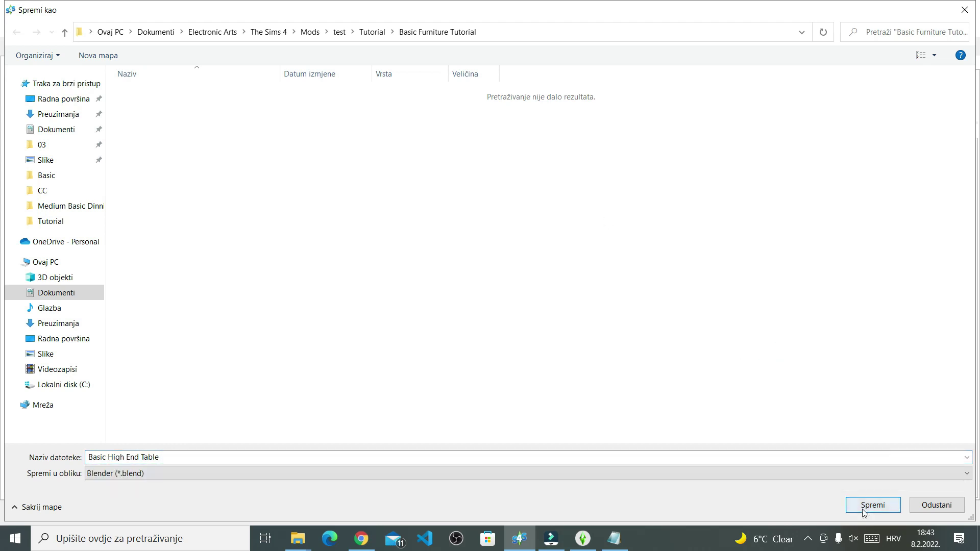
pyautogui.click(862, 507)
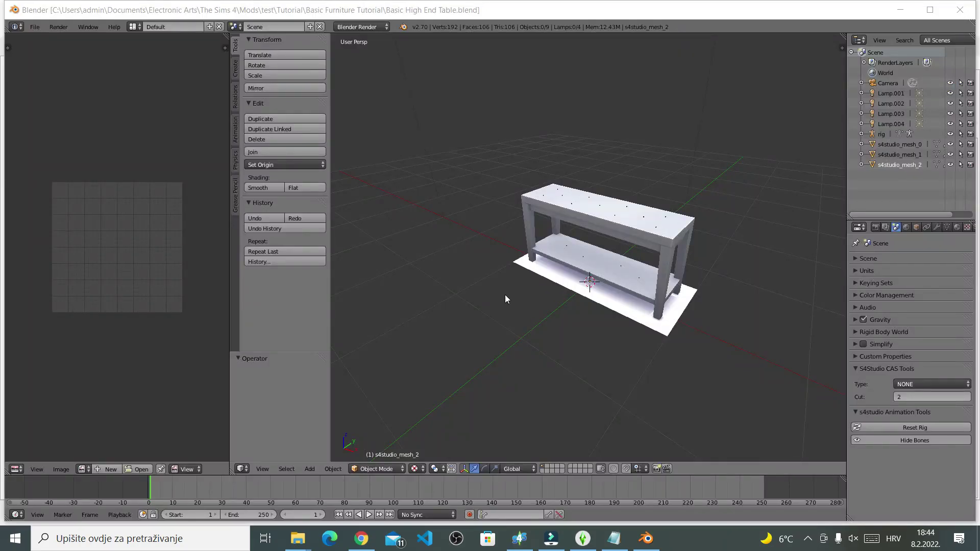
# Switch to Blender and inspect the floor shadow meshes s4studio_mesh_0 and s4studio_mesh_1 in Edit Mode
pyautogui.moveTo(504, 294); pyautogui.dragTo(556, 276, button='middle')
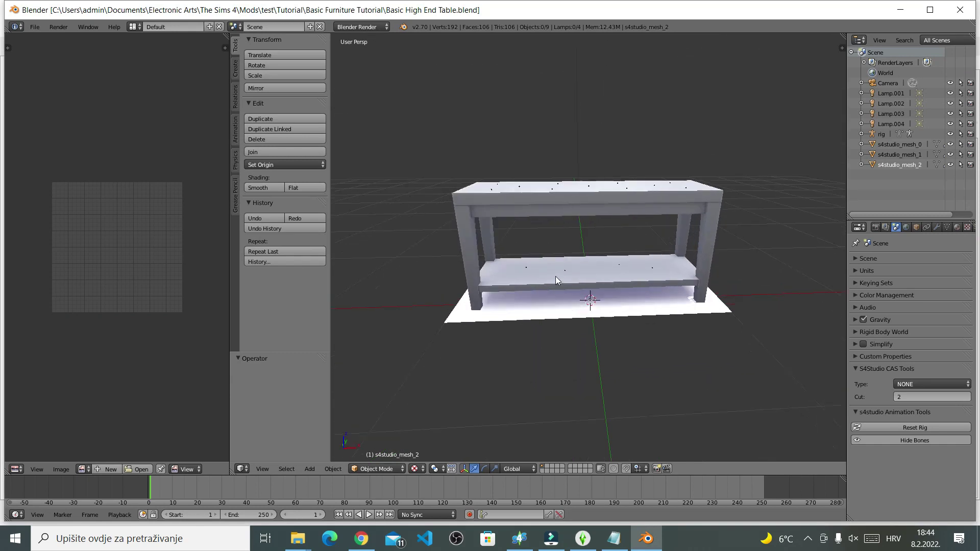
pyautogui.scroll(2, 595, 175)
pyautogui.scroll(-4, 597, 249)
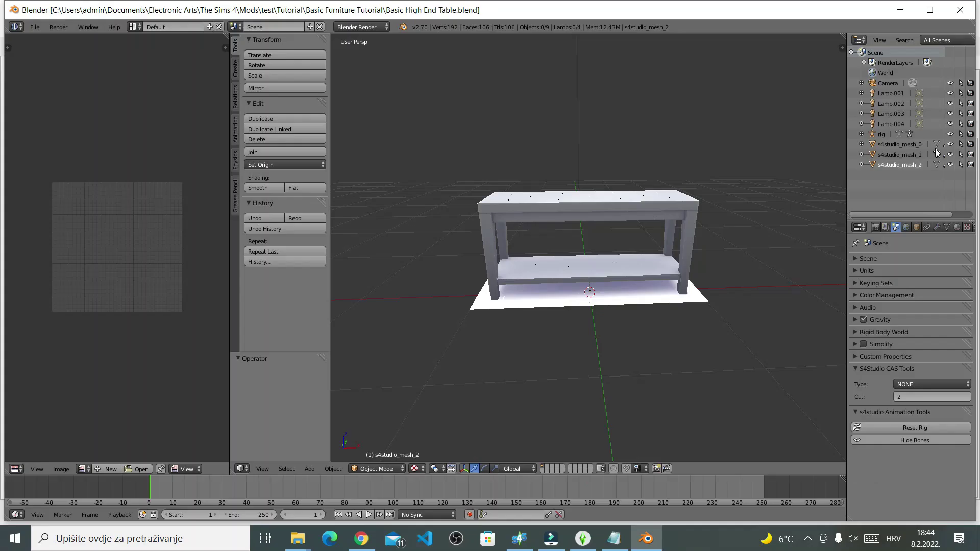
pyautogui.click(843, 394)
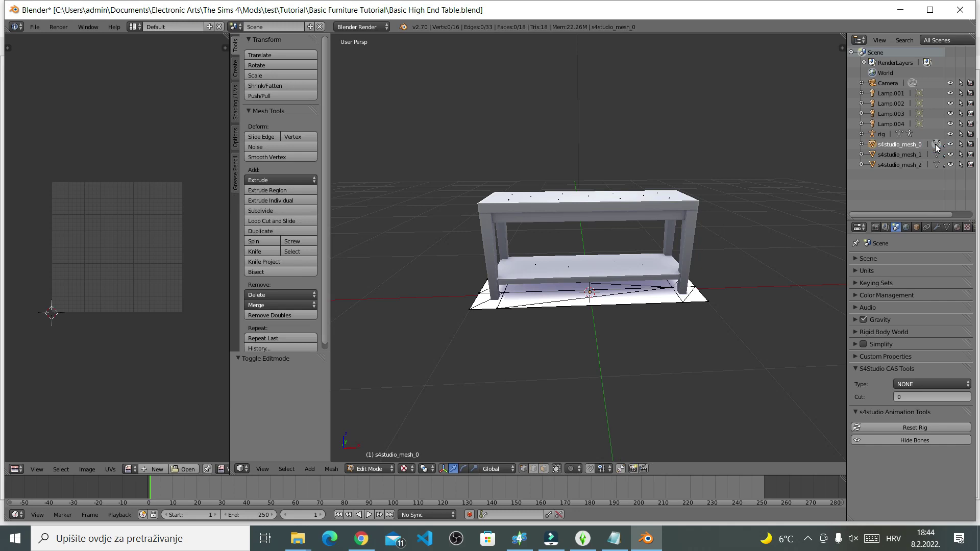
pyautogui.click(937, 147)
pyautogui.click(937, 158)
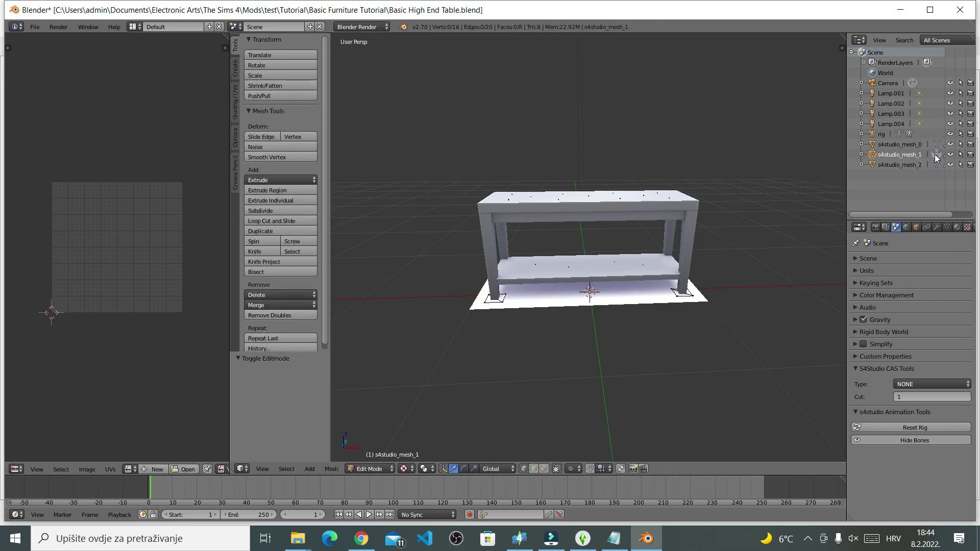
pyautogui.click(937, 157)
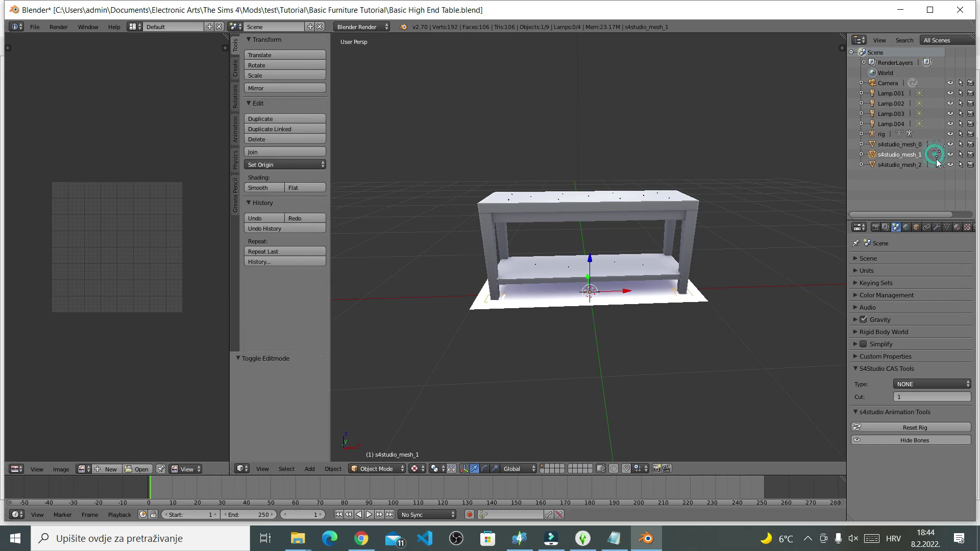
# Move all geometry of s4studio_mesh_2 about 1.92 along X, beside the shadow plane, in Edit Mode, and deselect it
pyautogui.click(937, 165)
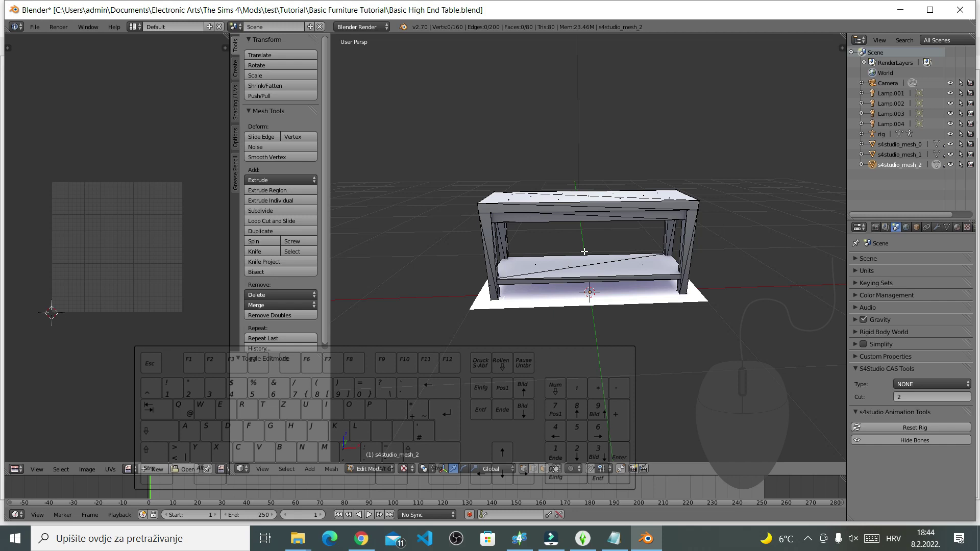
pyautogui.press('a')
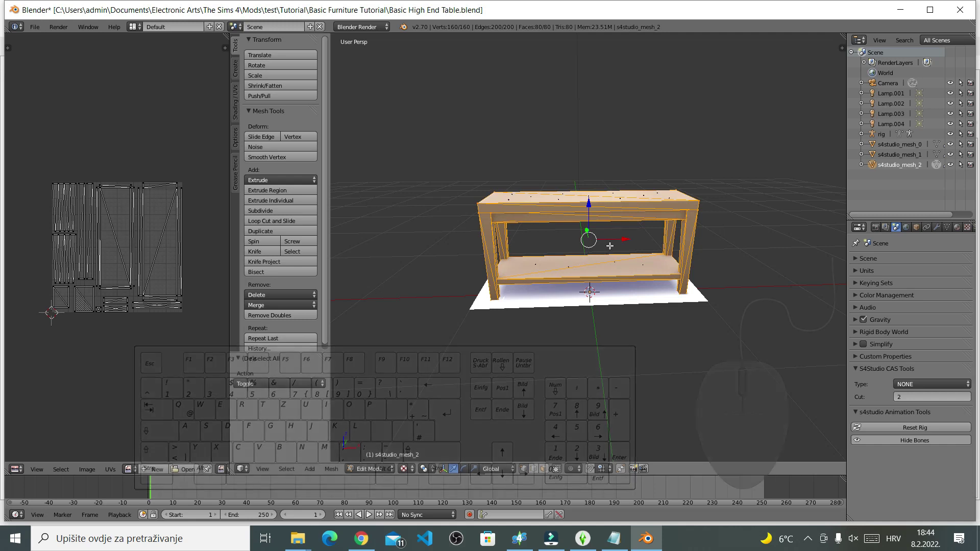
pyautogui.moveTo(623, 240); pyautogui.dragTo(826, 225)
pyautogui.click(824, 225)
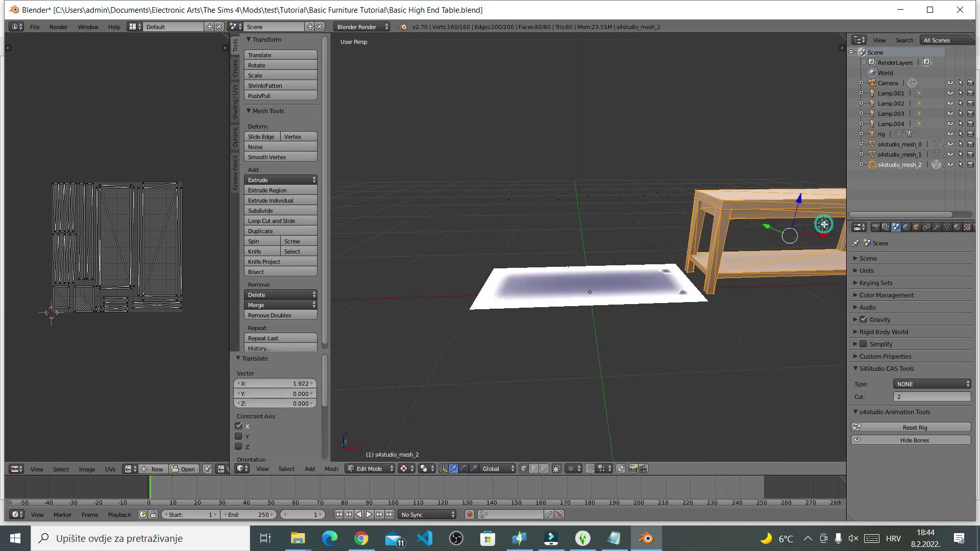
pyautogui.press('a')
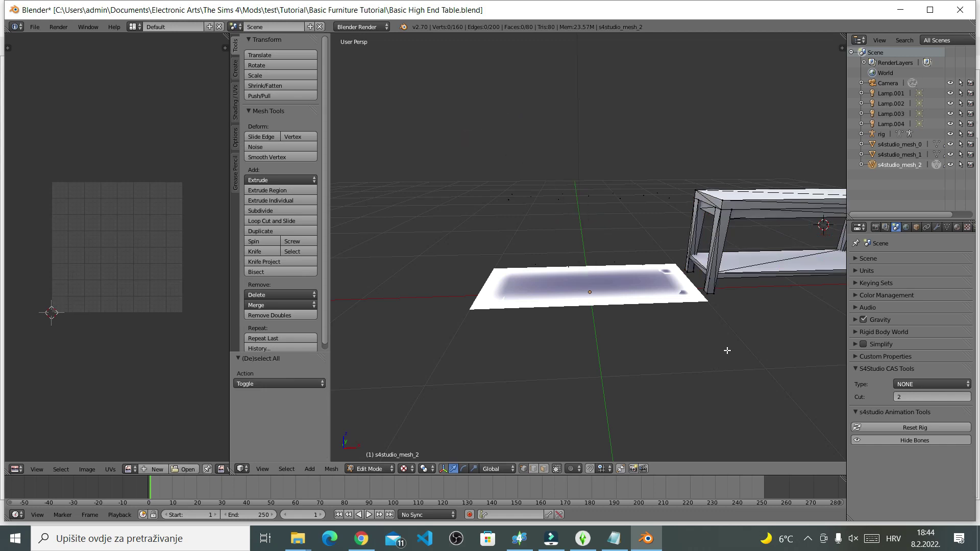
# Add a cube of radius 1 to s4studio_mesh_2 and move it about 2.145 along negative X, over the shadow plane
pyautogui.moveTo(772, 308)
pyautogui.mouseDown(button='middle')
pyautogui.moveTo(664, 308)
pyautogui.moveTo(761, 299)
pyautogui.mouseUp(button='middle')
pyautogui.scroll(5, 640, 307)
pyautogui.scroll(-5, 640, 308)
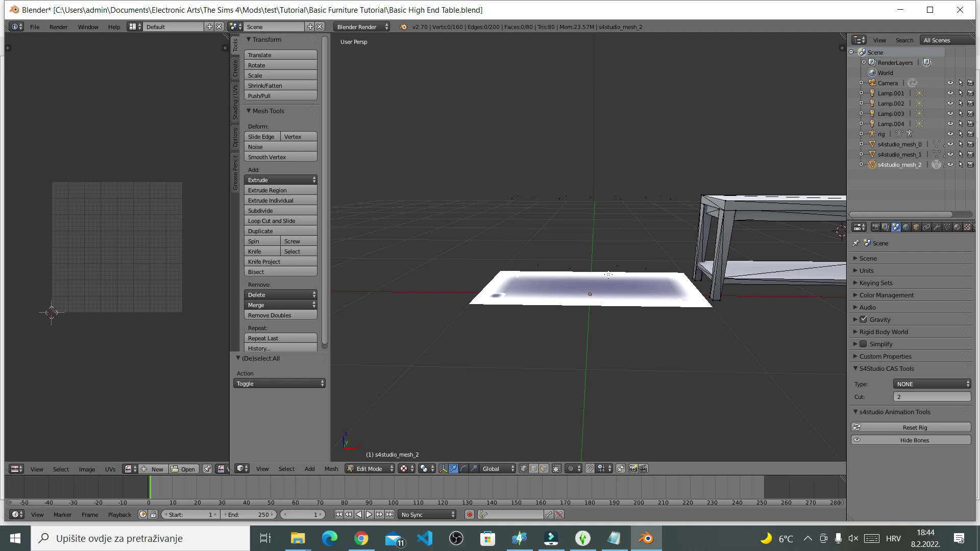
pyautogui.click(236, 70)
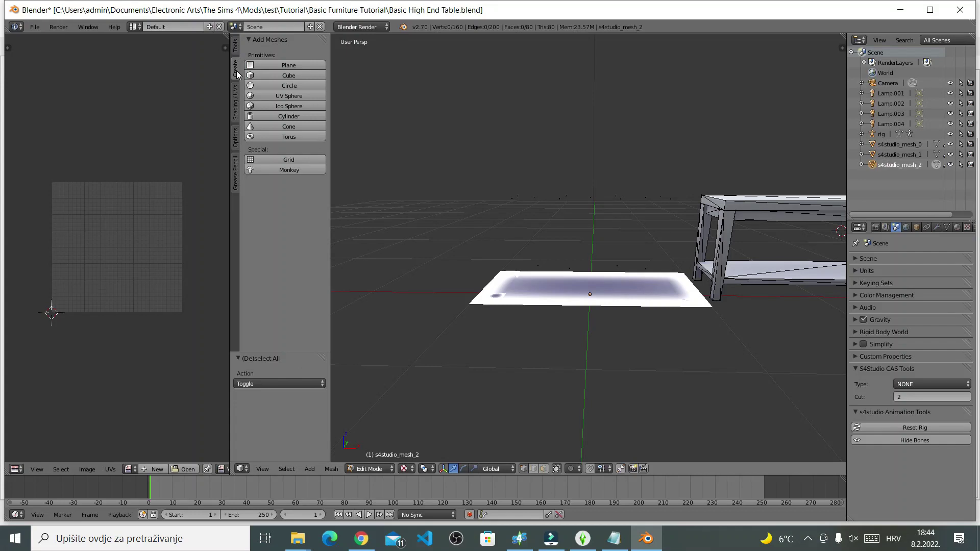
pyautogui.click(298, 76)
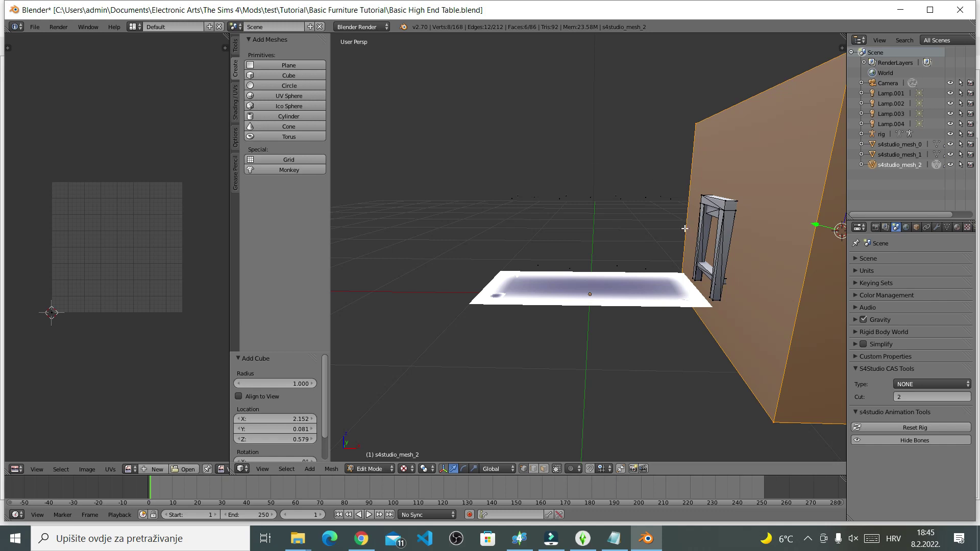
pyautogui.scroll(-2, 683, 226)
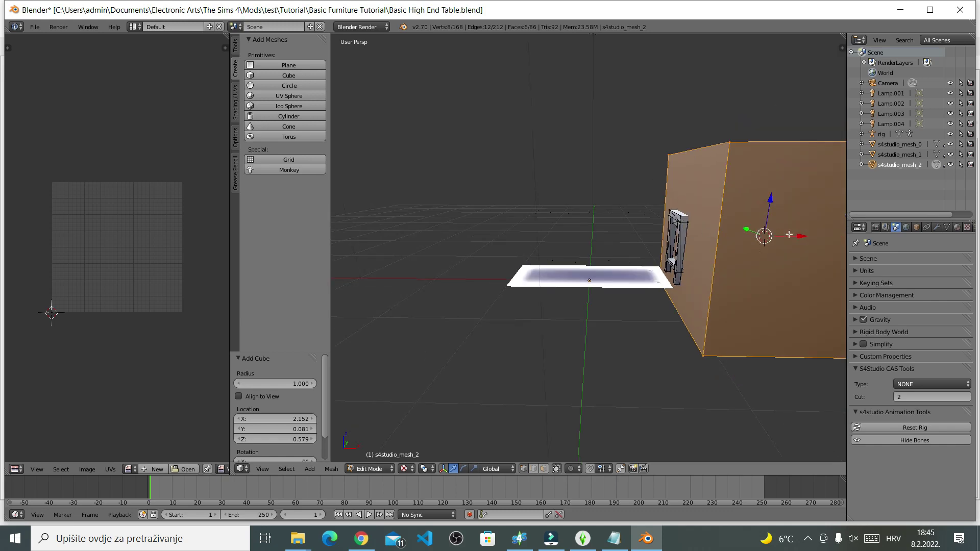
pyautogui.moveTo(801, 236); pyautogui.dragTo(646, 260)
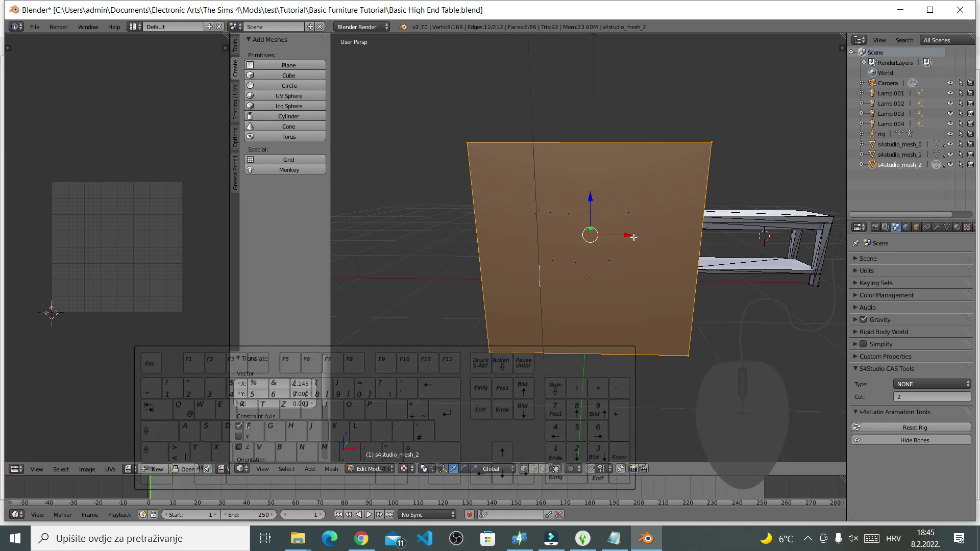
# Scale the new cube uniformly by about 0.354, and stretch it by about 2.19 along X to span the shadow plane
pyautogui.press('s')
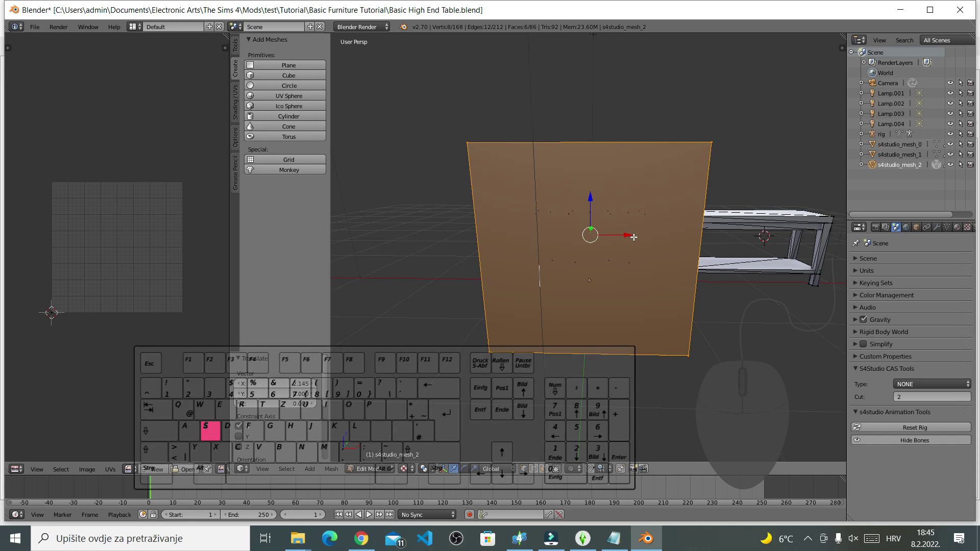
pyautogui.press('s')
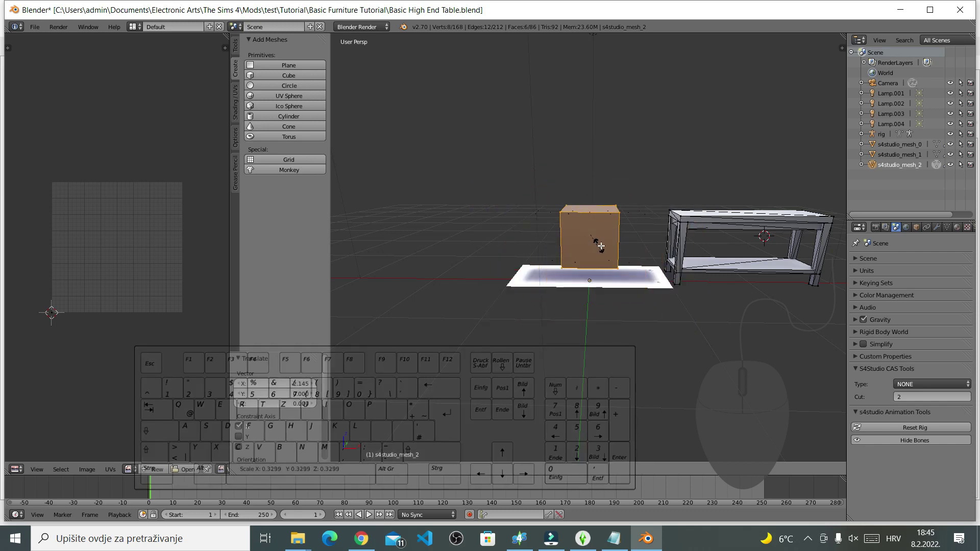
pyautogui.click(600, 245)
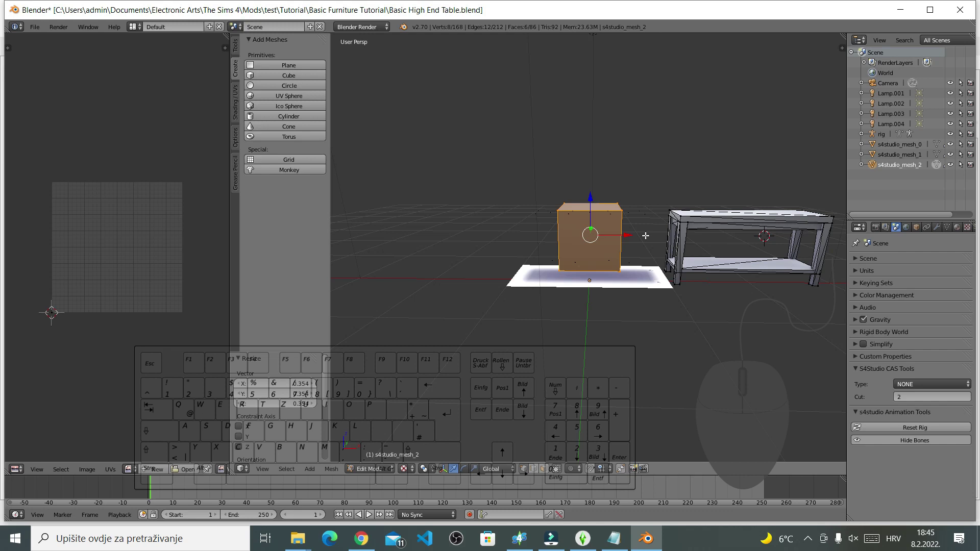
pyautogui.press('s')
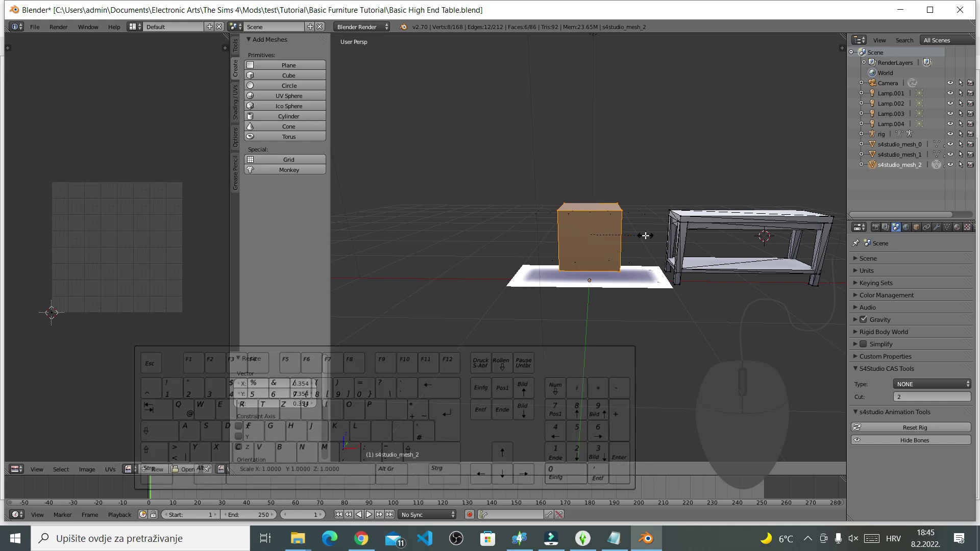
pyautogui.press('x')
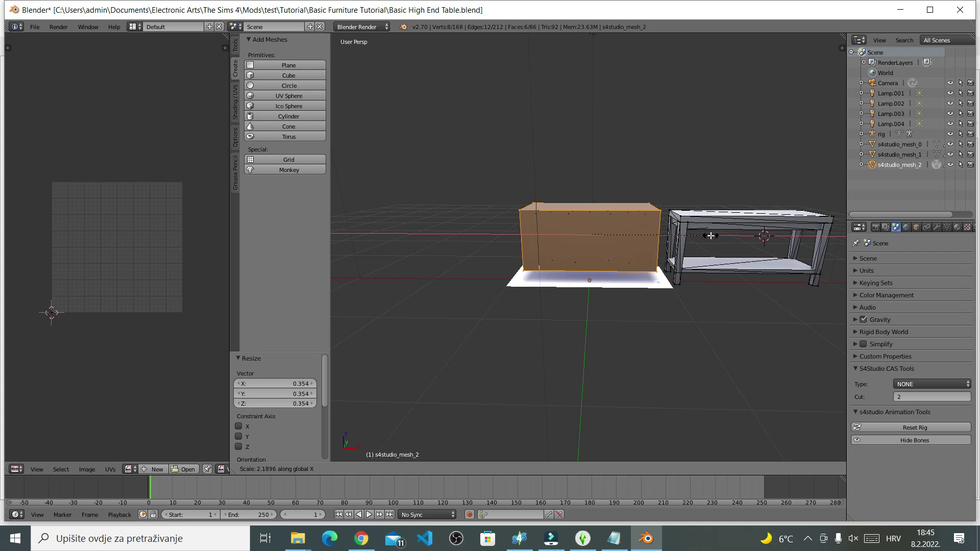
pyautogui.click(711, 235)
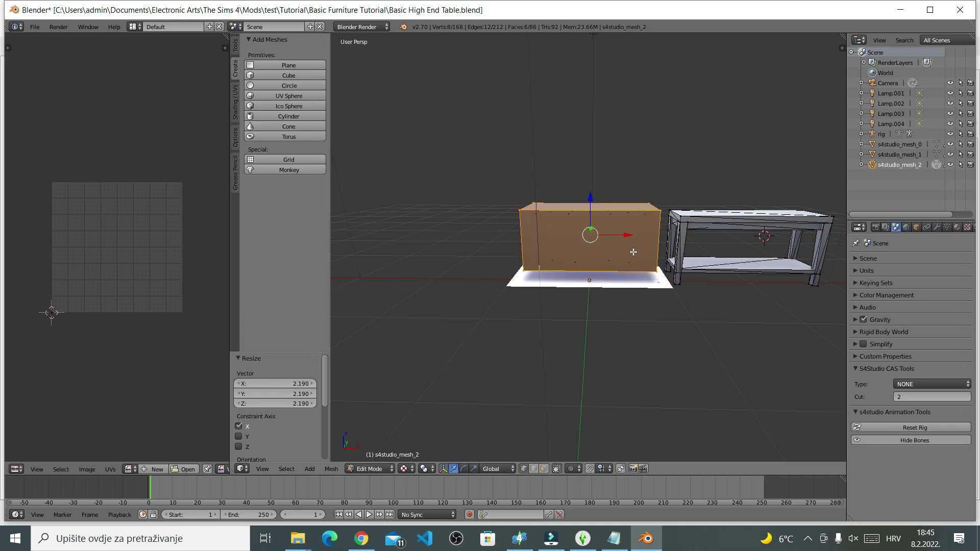
# Scale the box by about 1.092 along Y and flatten it by about 0.111 along Z into a thin tabletop slab
pyautogui.press('s')
pyautogui.press('y')
pyautogui.click(608, 257)
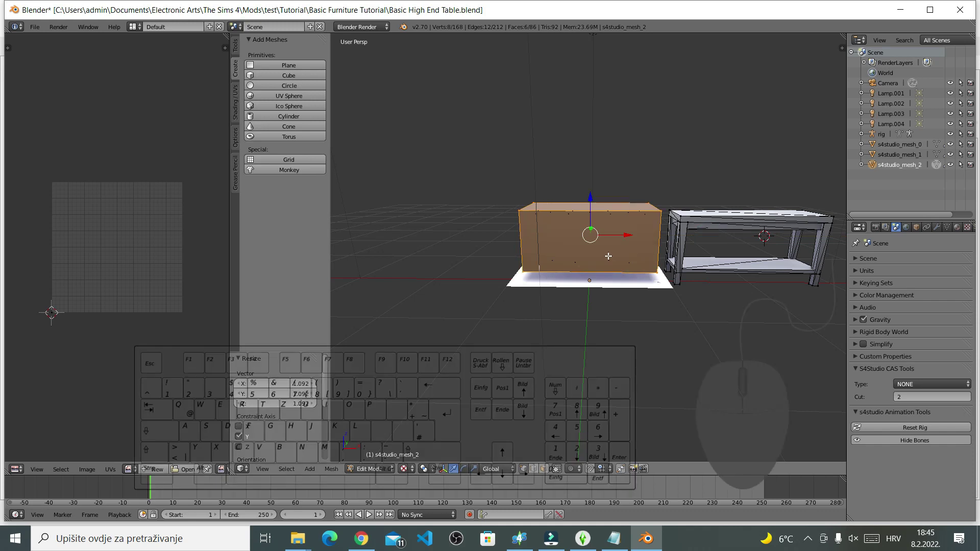
pyautogui.press('s')
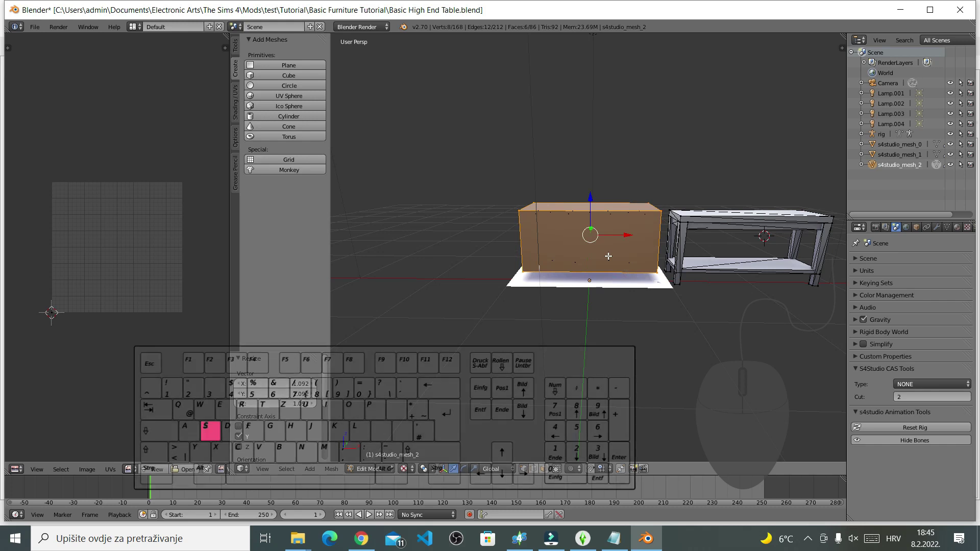
pyautogui.press('s')
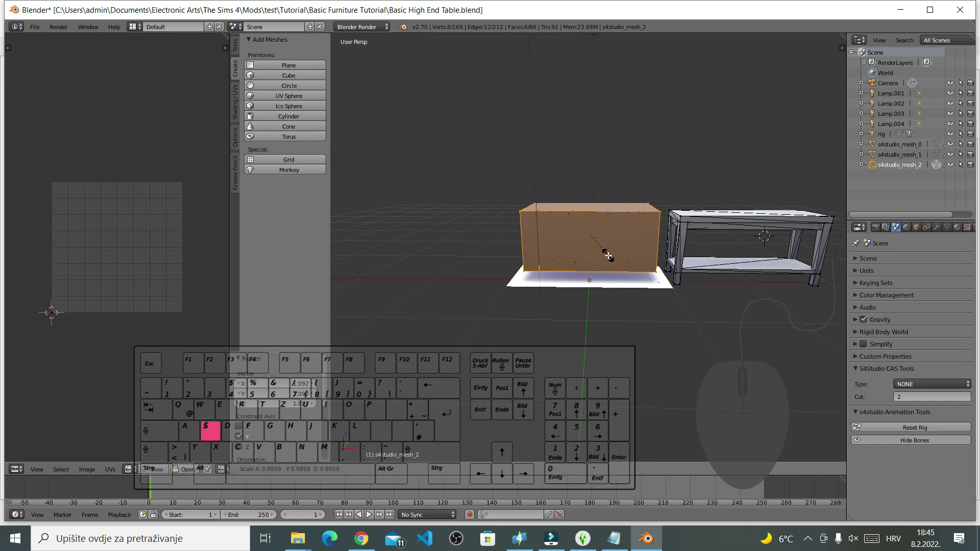
pyautogui.press('y')
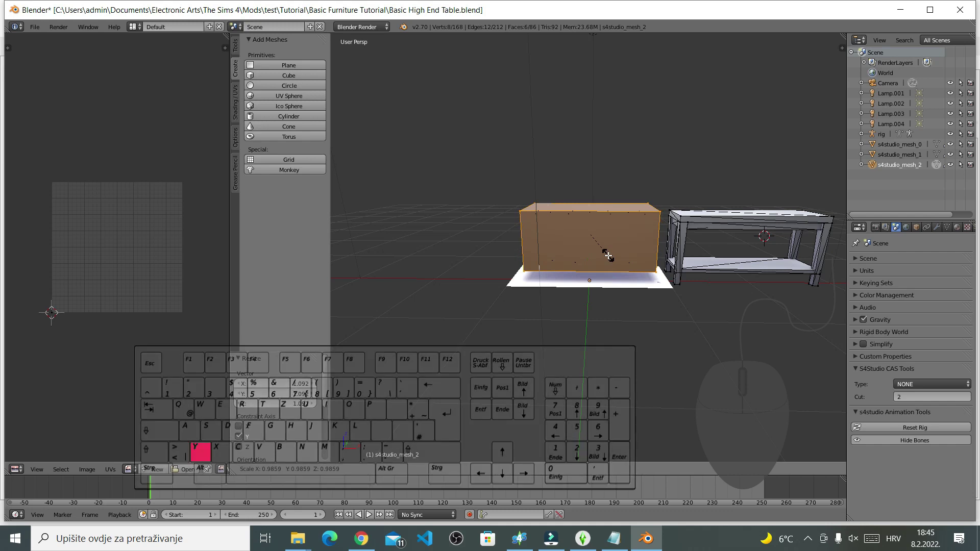
pyautogui.press('z')
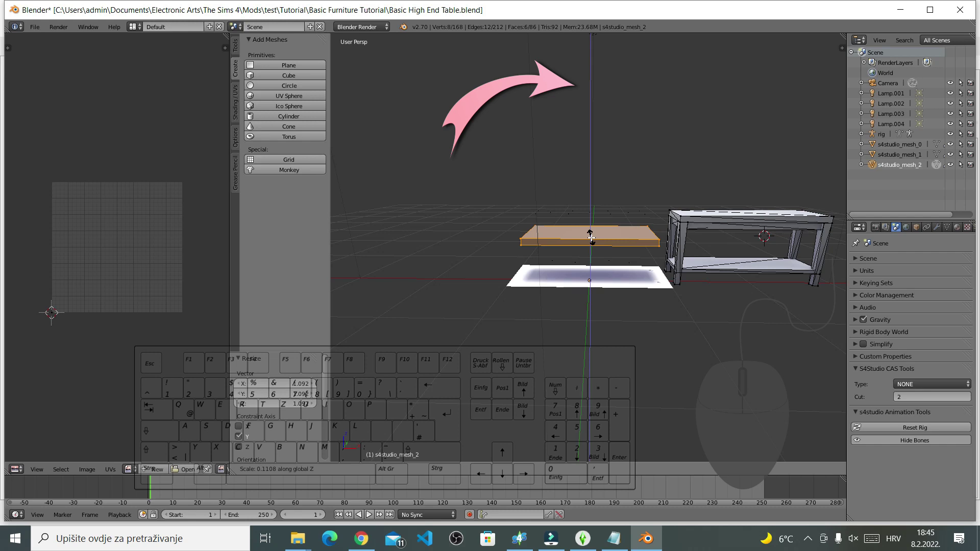
pyautogui.click(591, 237)
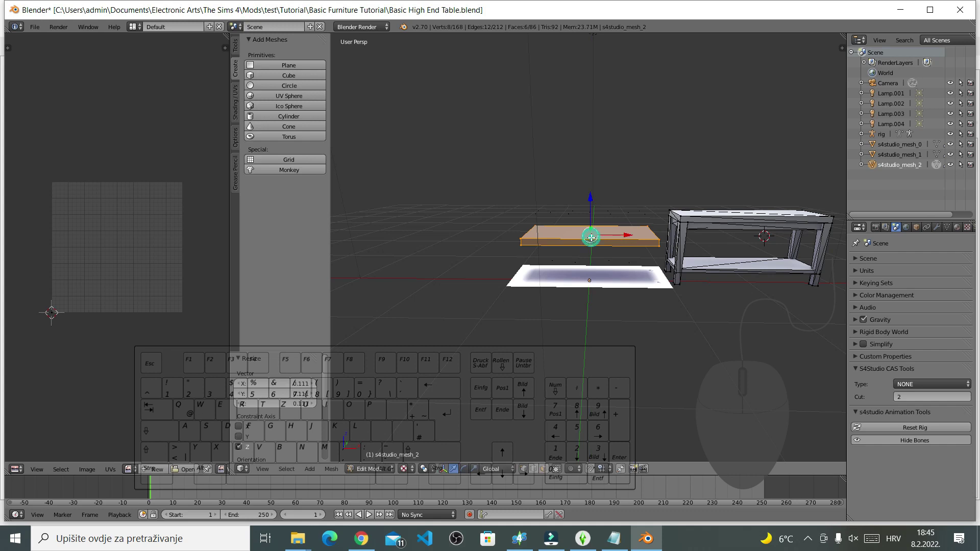